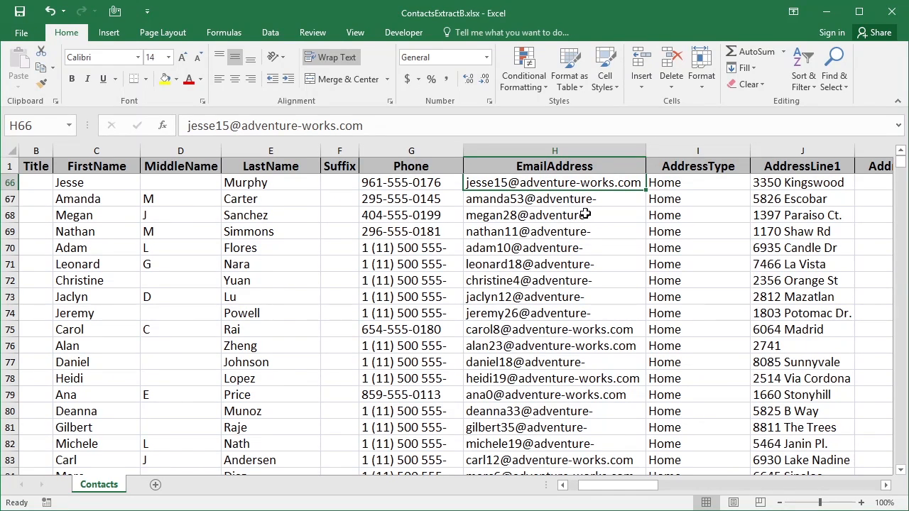
# - Insert a blank column between the EmailAddress and AddressType columns
pyautogui.click(668, 152)
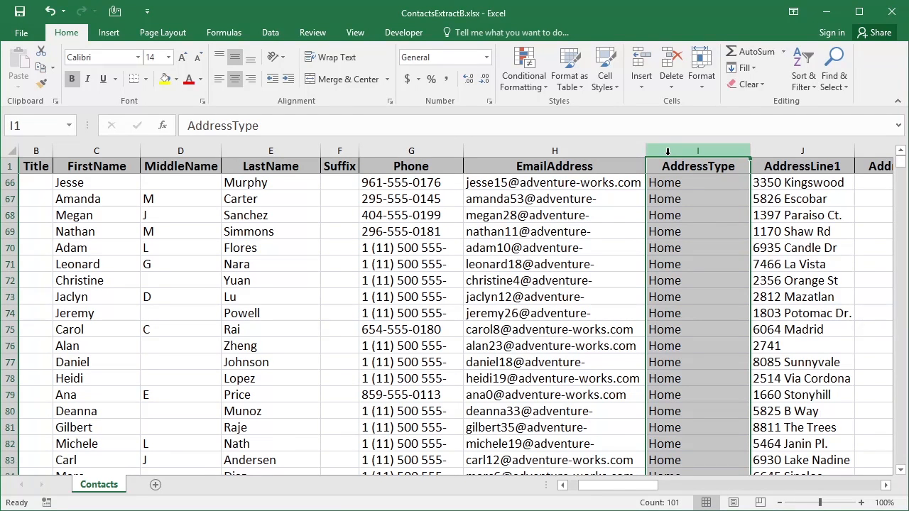
pyautogui.rightClick(668, 151)
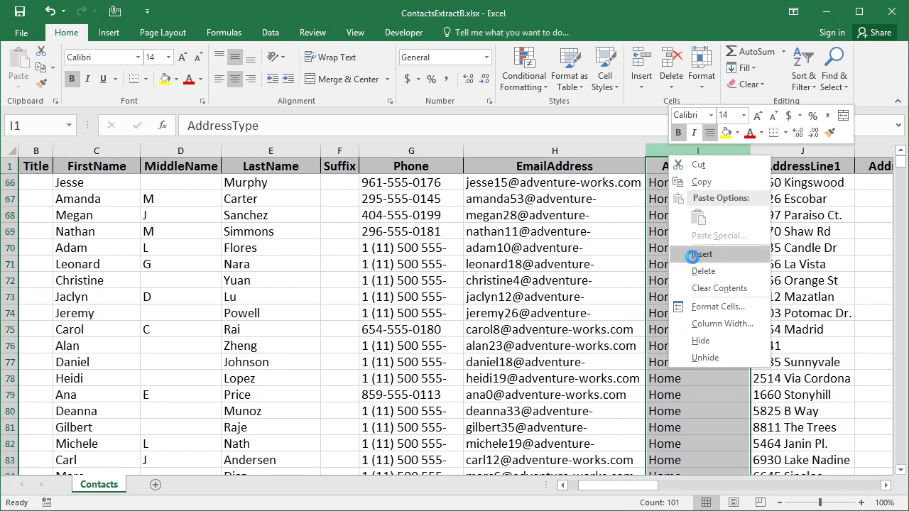
pyautogui.click(700, 257)
# - Enter the formula =REPLACE(H66,8,1,"<>") in cell I66 to replace the @ of that row's email address
pyautogui.click(667, 183)
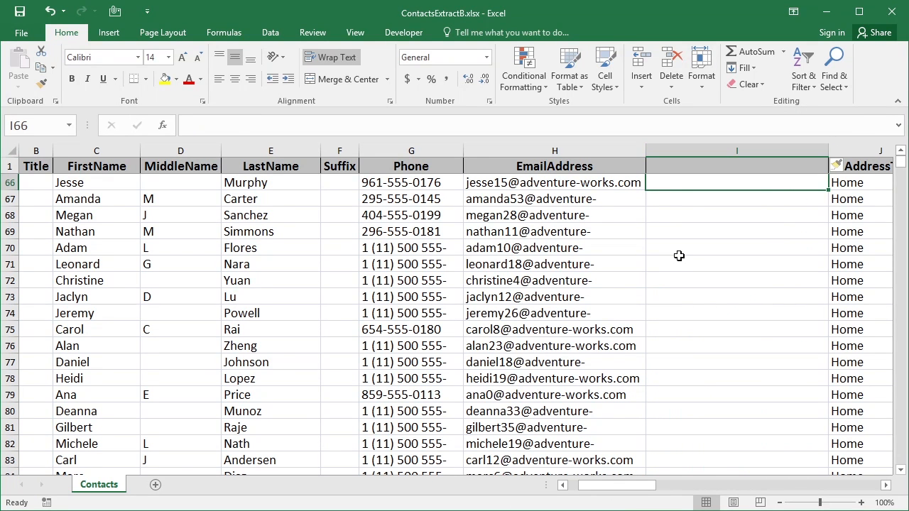
pyautogui.write('=re')
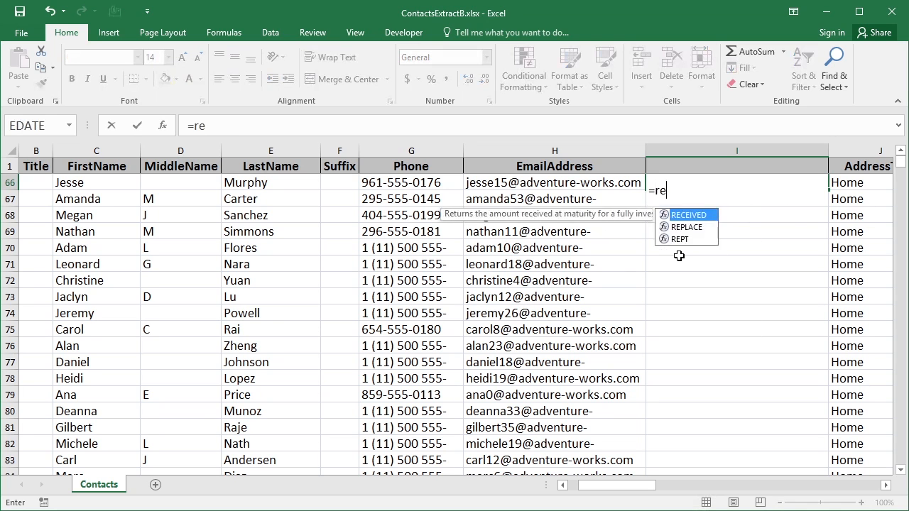
pyautogui.write('place(')
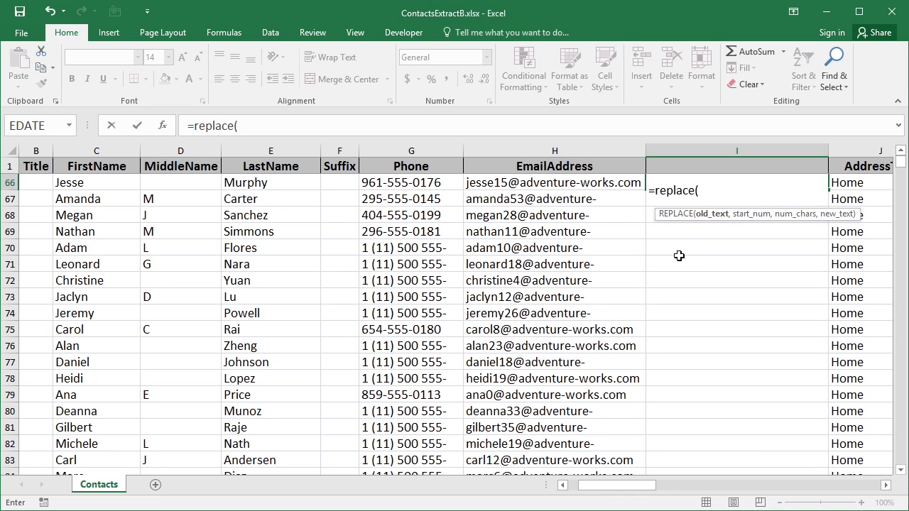
pyautogui.click(544, 185)
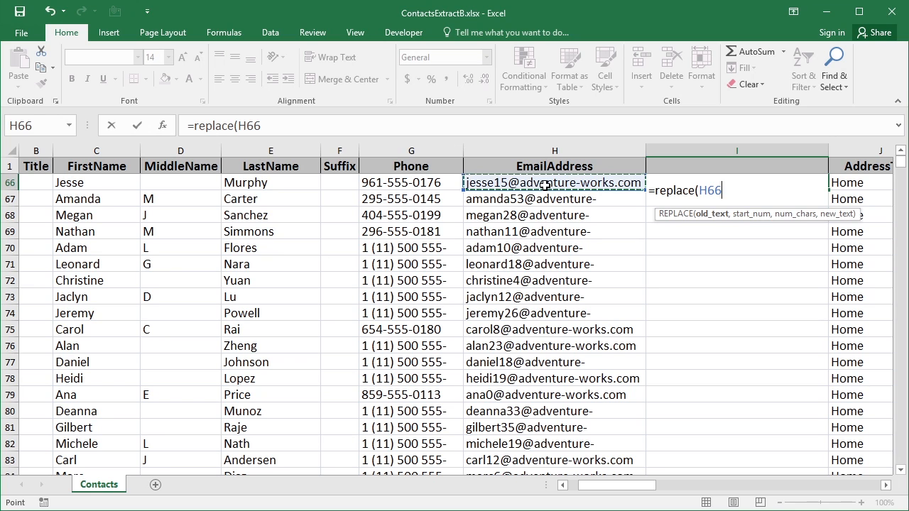
pyautogui.write(',')
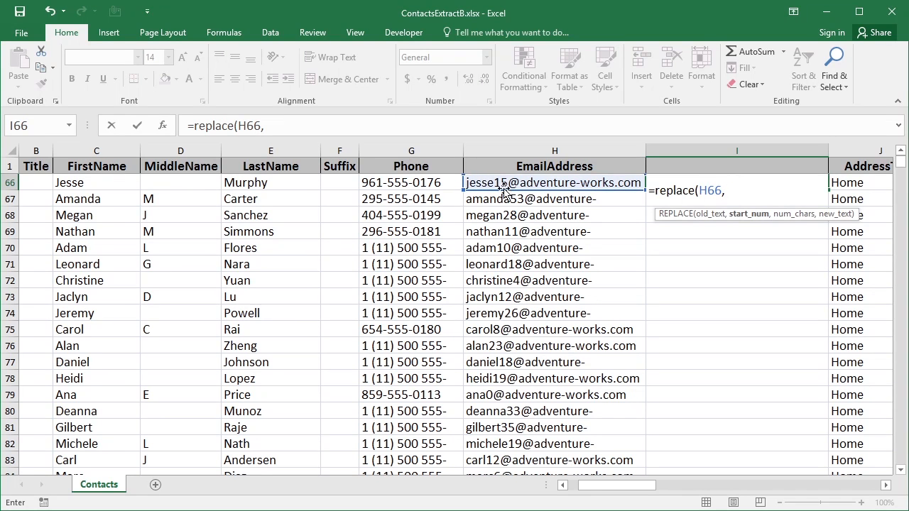
pyautogui.write('8,')
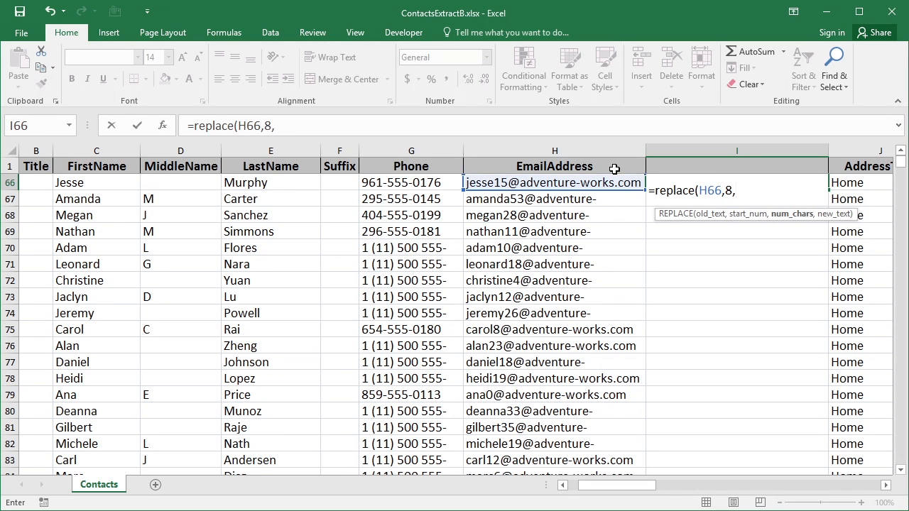
pyautogui.write('1,')
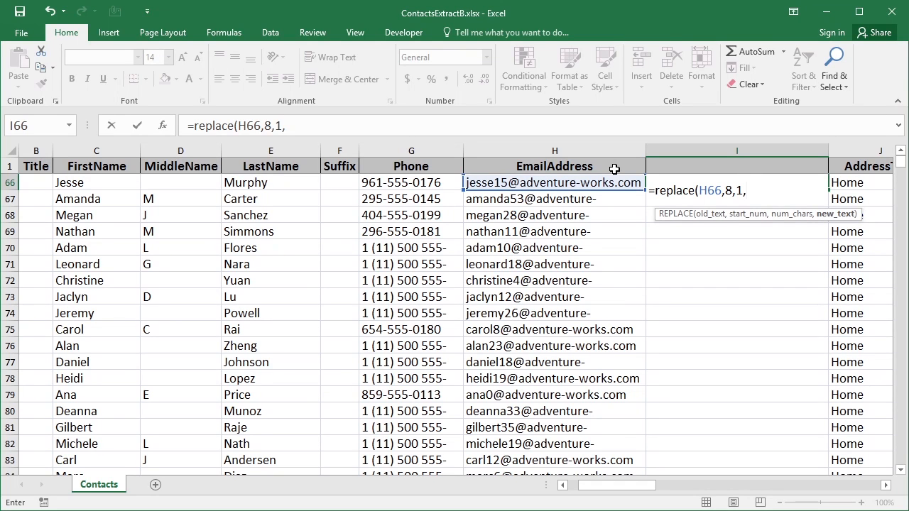
pyautogui.write('"<>")')
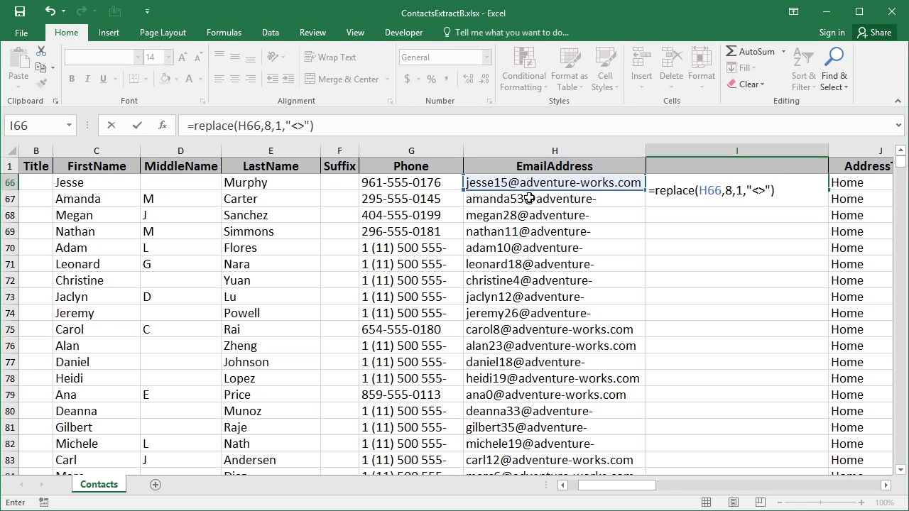
pyautogui.press('Return')
pyautogui.click(758, 187)
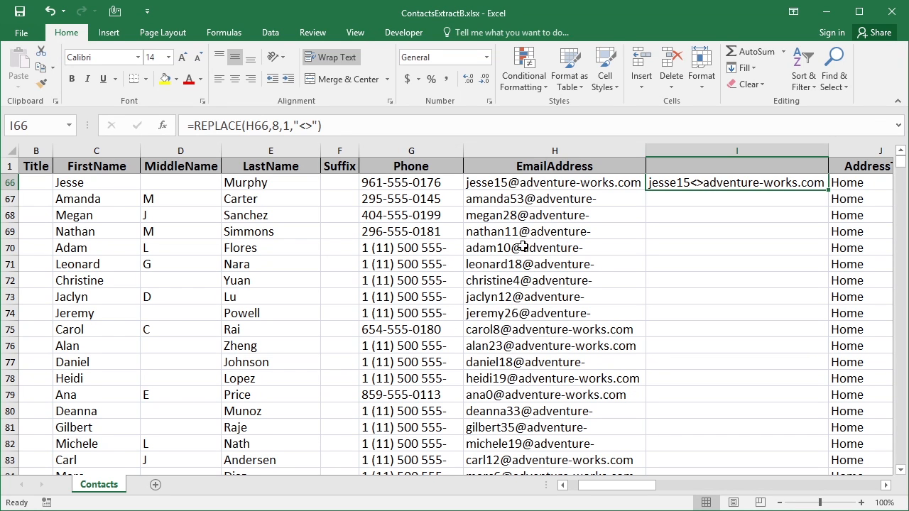
# - Enter =FIND("@",H67) in cell I67 to locate the @ sign, and fill the formula down through I73
pyautogui.click(676, 201)
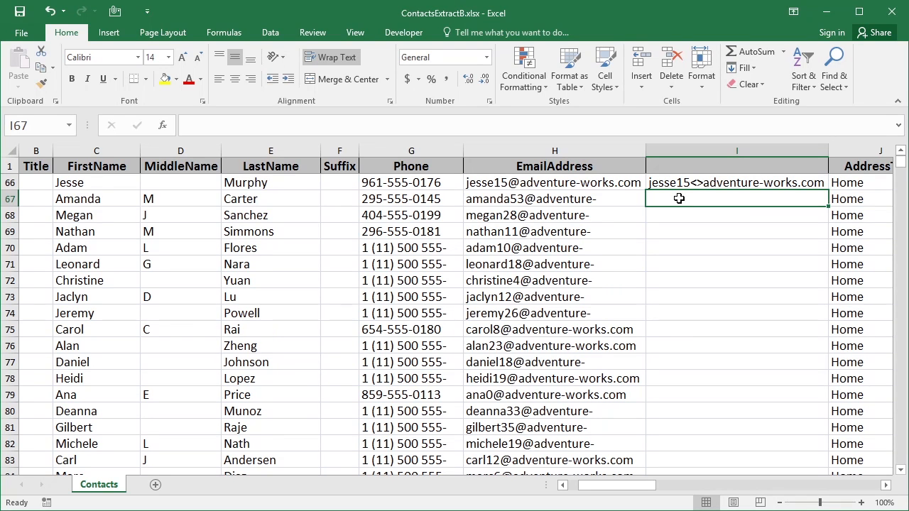
pyautogui.write('=')
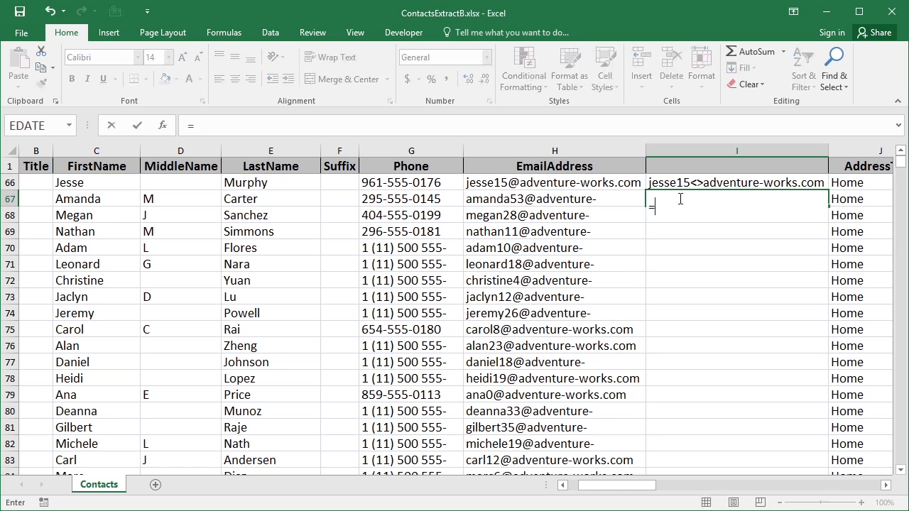
pyautogui.write('find(')
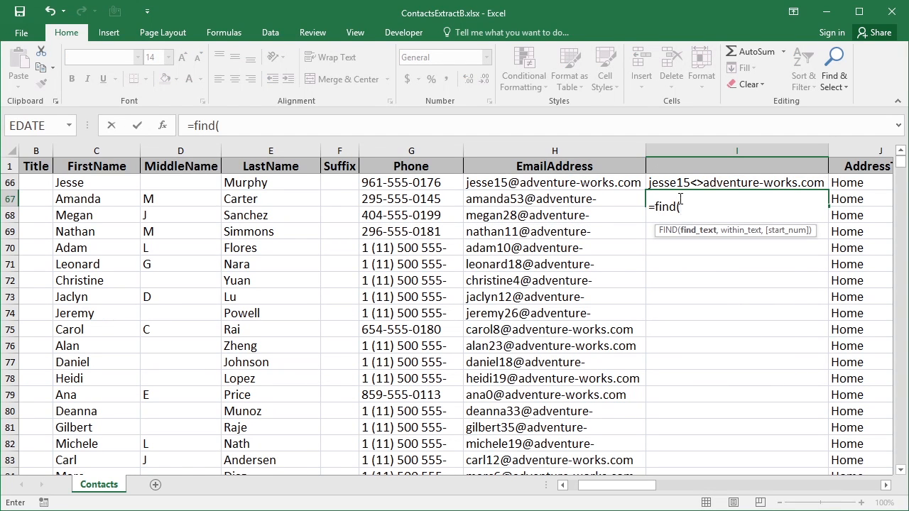
pyautogui.write('"@",')
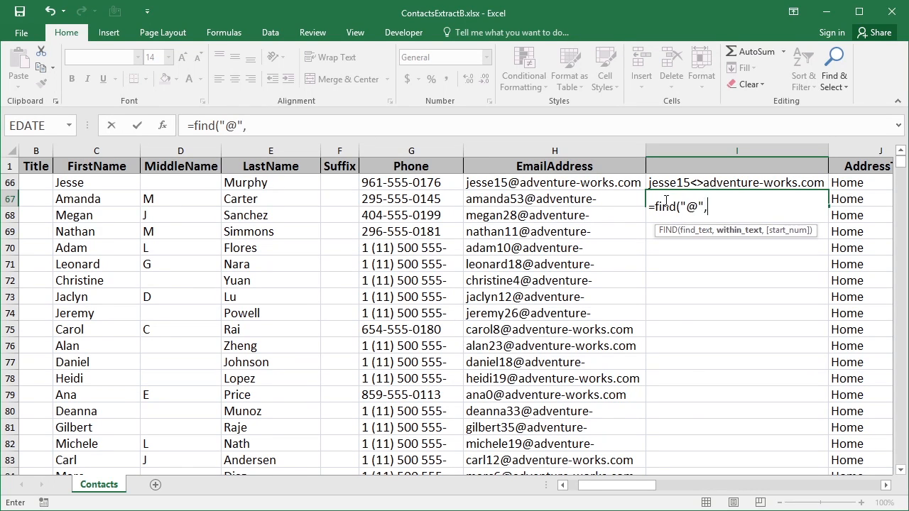
pyautogui.click(583, 201)
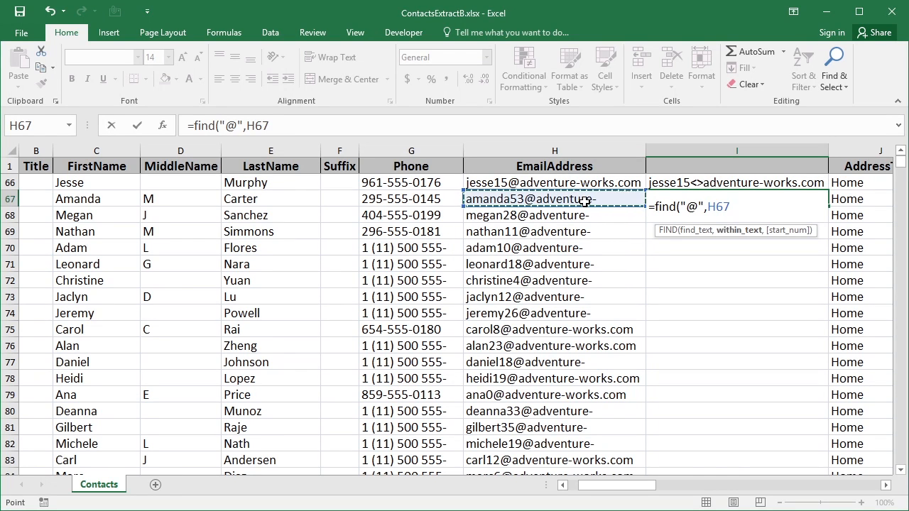
pyautogui.write(')')
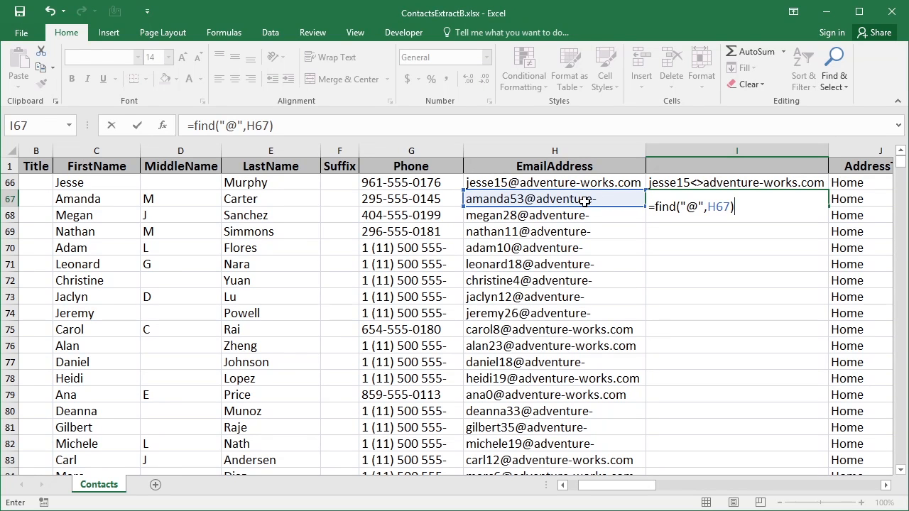
pyautogui.press('Return')
pyautogui.press('Up')
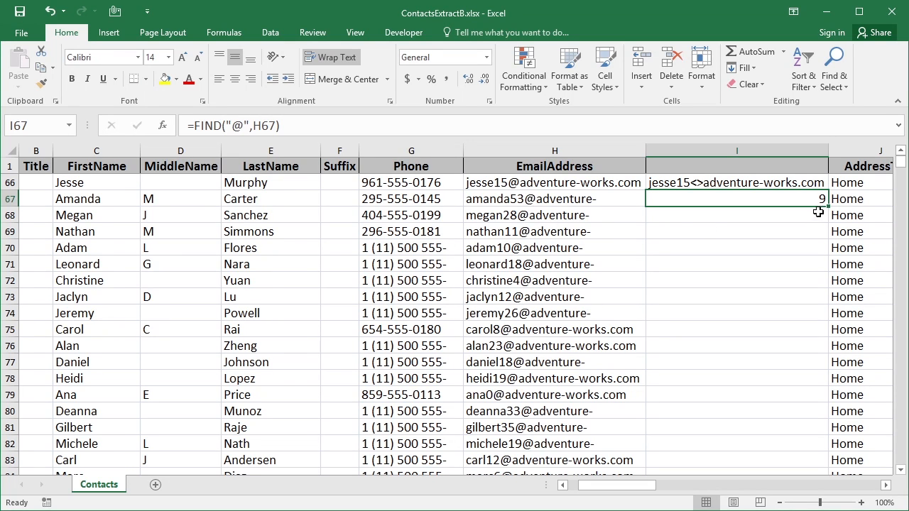
pyautogui.moveTo(828, 208); pyautogui.dragTo(814, 302)
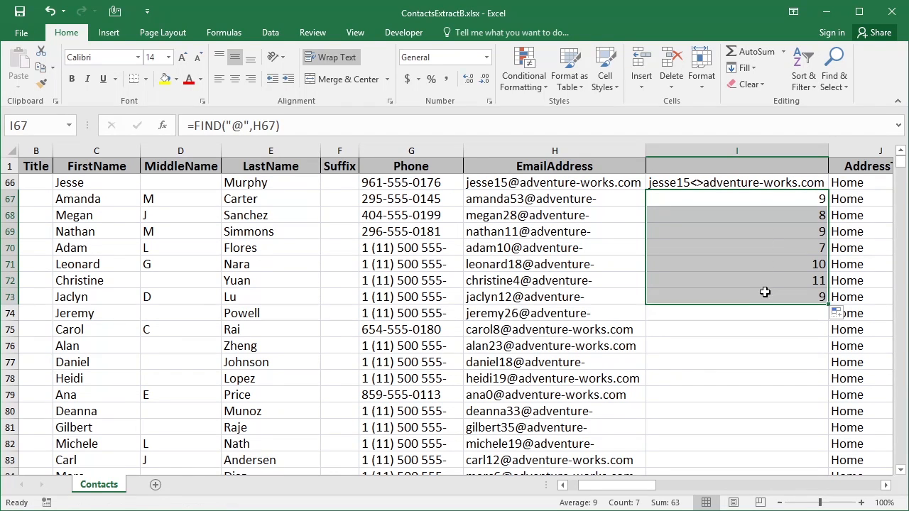
pyautogui.click(786, 249)
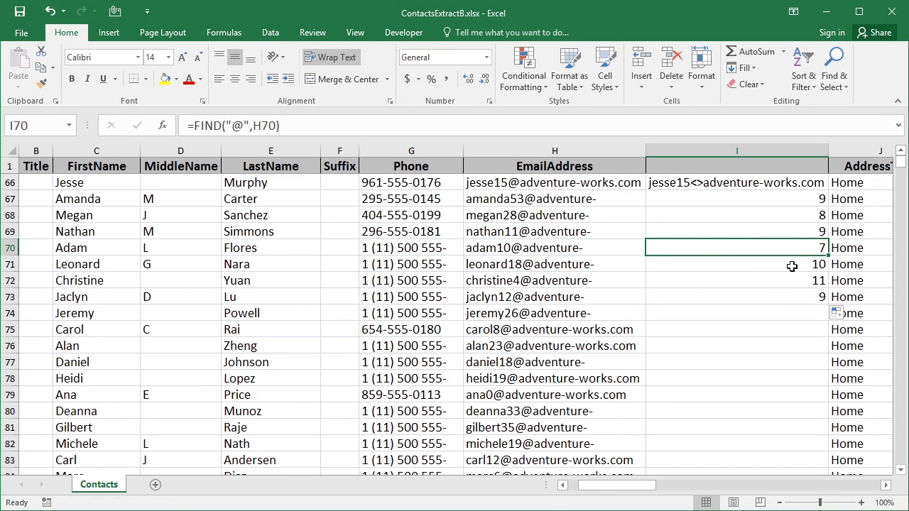
# - Change the formula in I67 to =REPLACE(H67,FIND("@",H67),1,"<>") and fill it down through I73
pyautogui.click(708, 199)
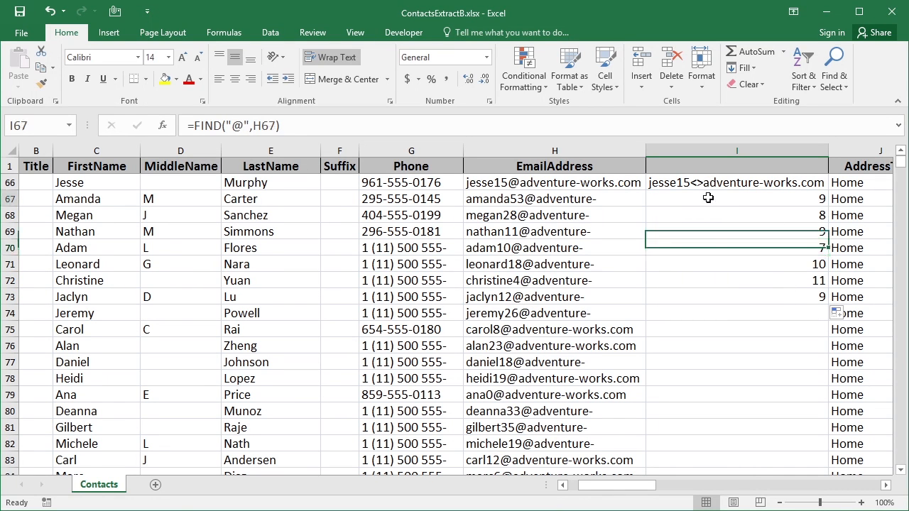
pyautogui.doubleClick(708, 199)
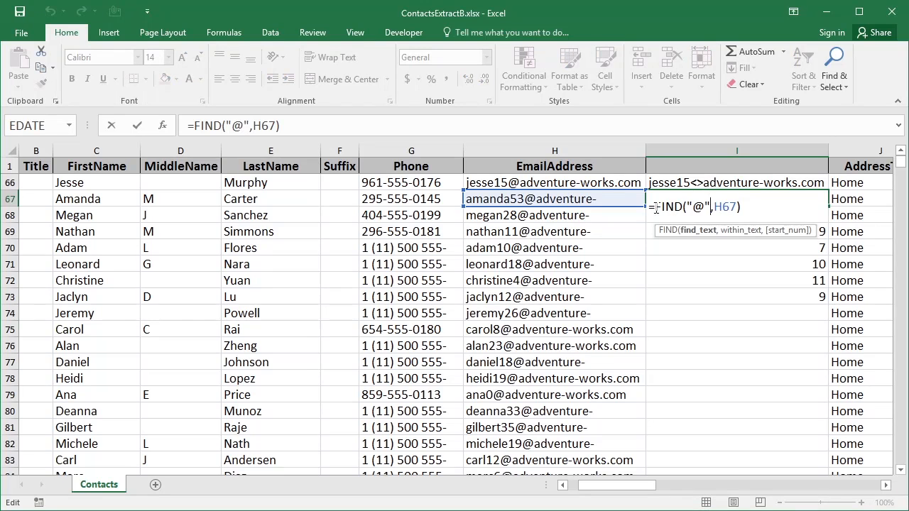
pyautogui.moveTo(657, 207); pyautogui.dragTo(743, 207)
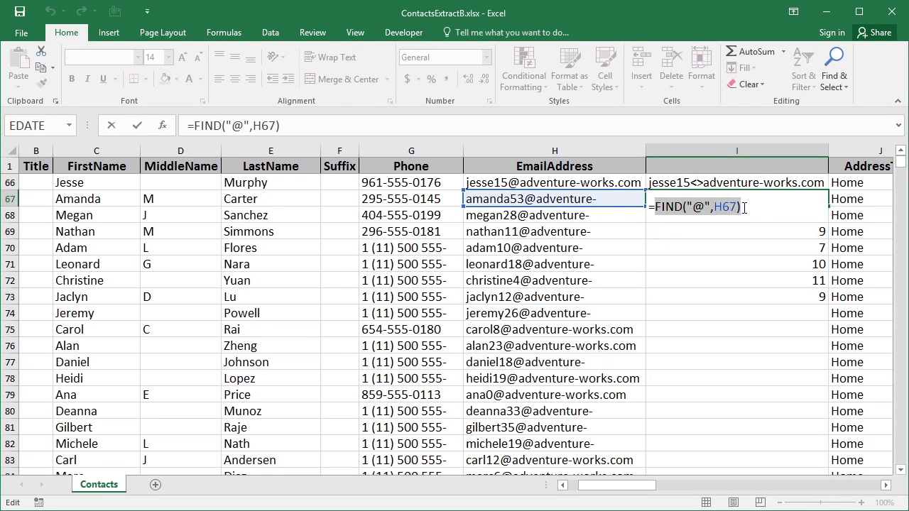
pyautogui.press('Delete')
pyautogui.write('replace')
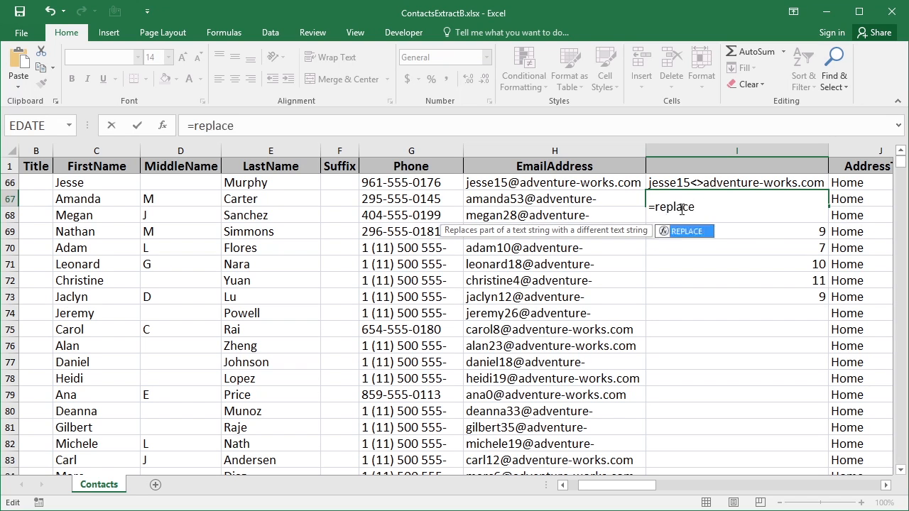
pyautogui.write('(')
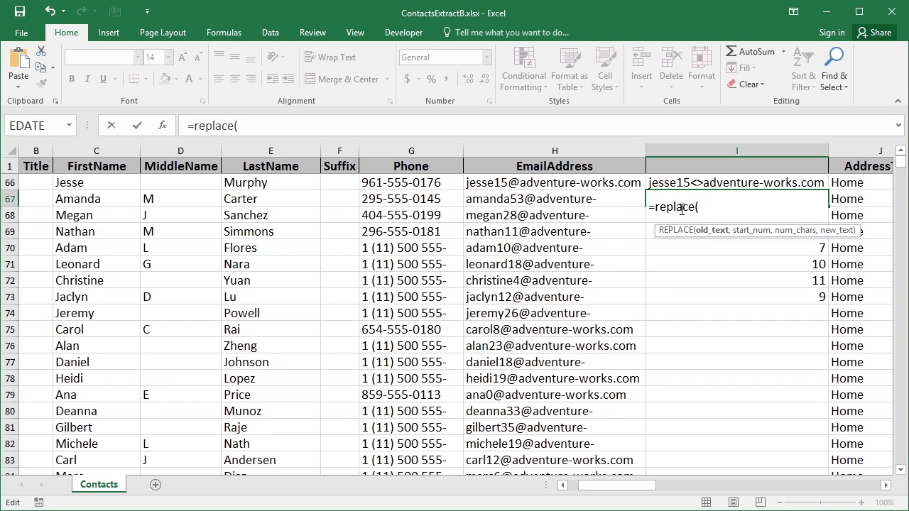
pyautogui.click(600, 197)
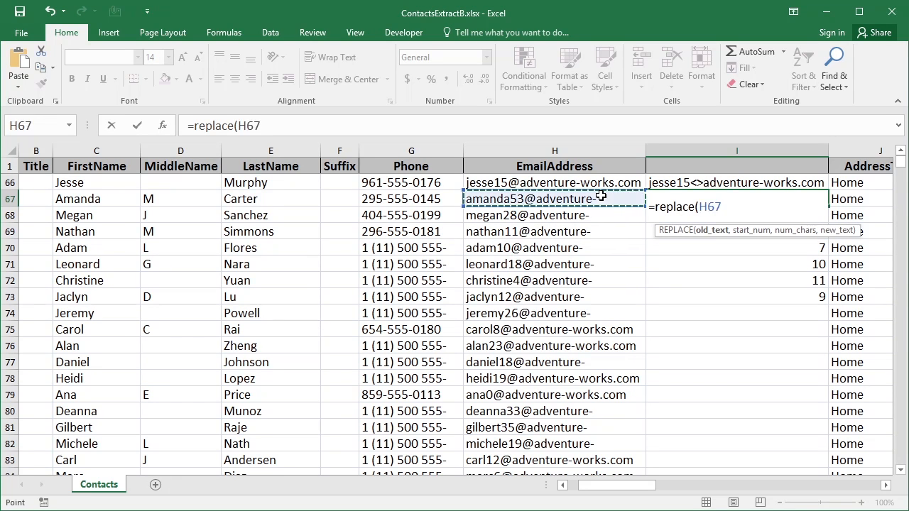
pyautogui.write(',')
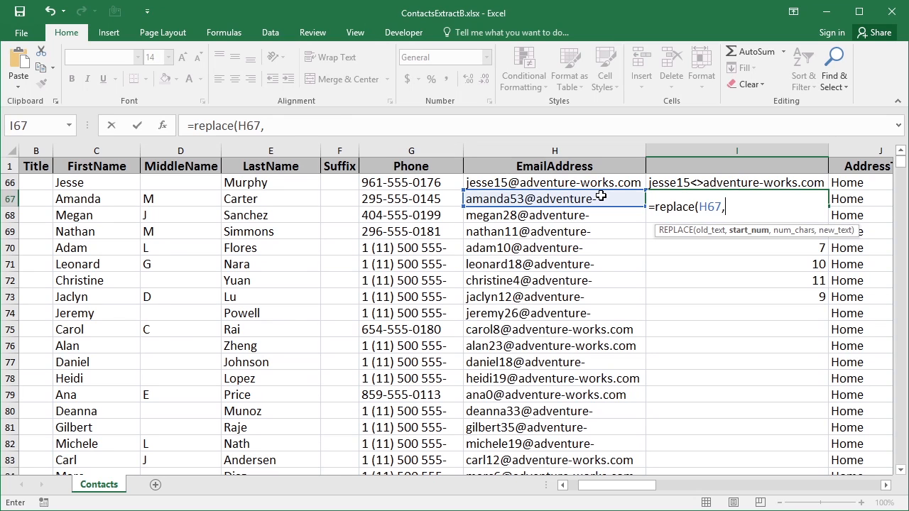
pyautogui.write('FIND("@",H67)')
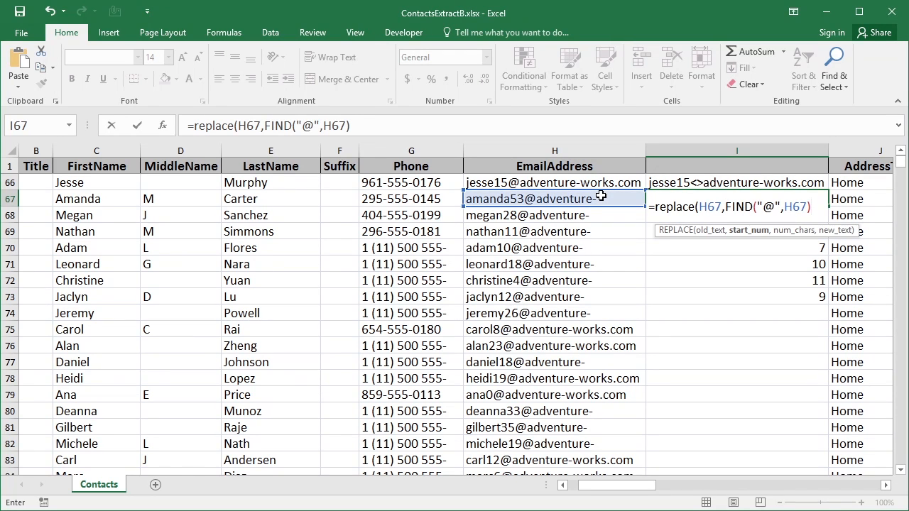
pyautogui.write(',')
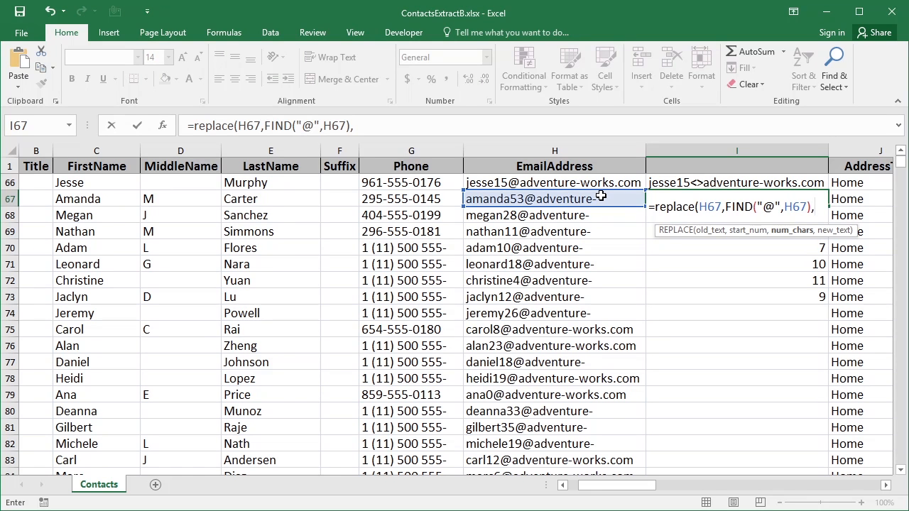
pyautogui.write('1,')
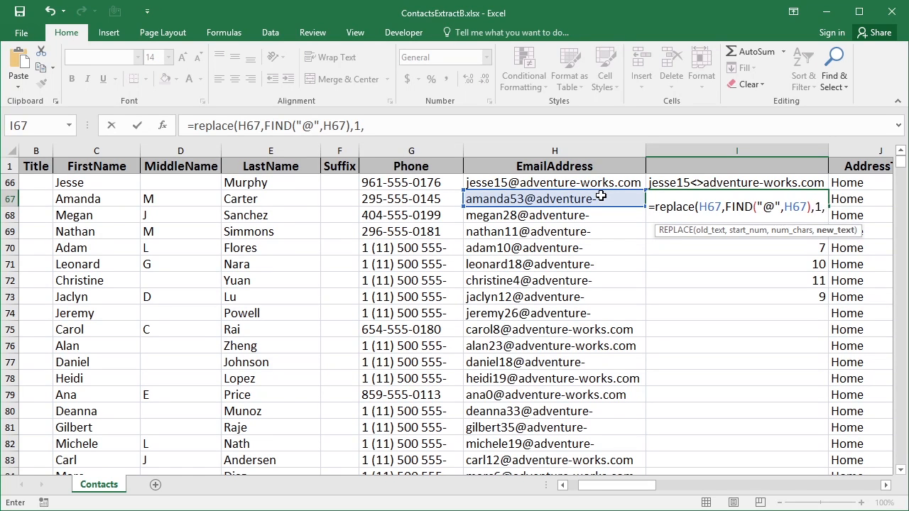
pyautogui.write('"<>')
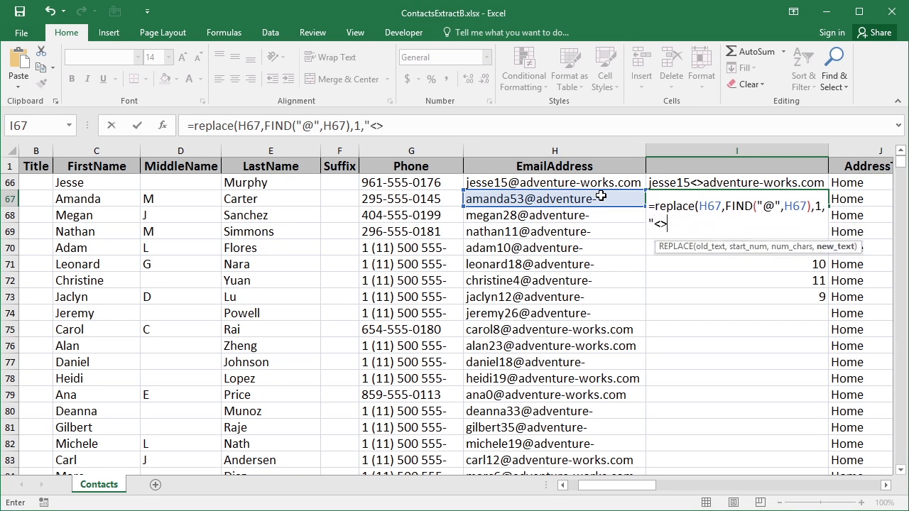
pyautogui.write('")')
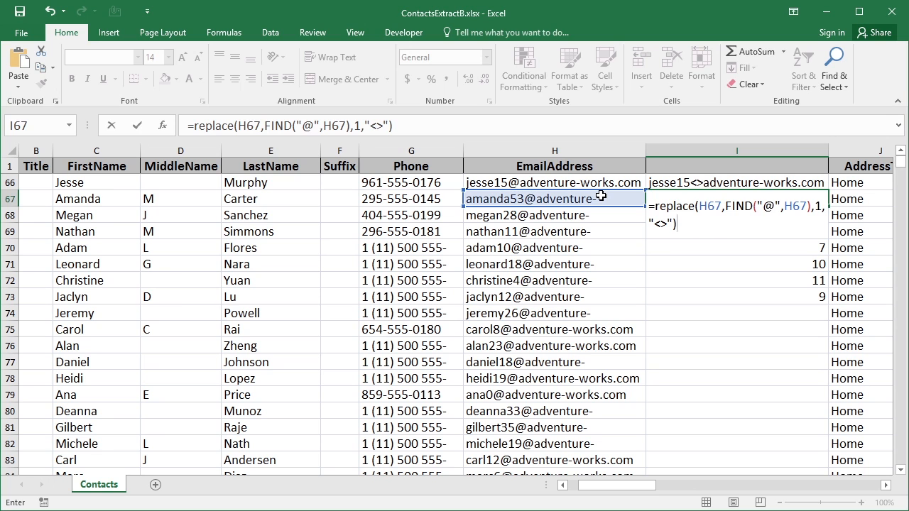
pyautogui.press('Return')
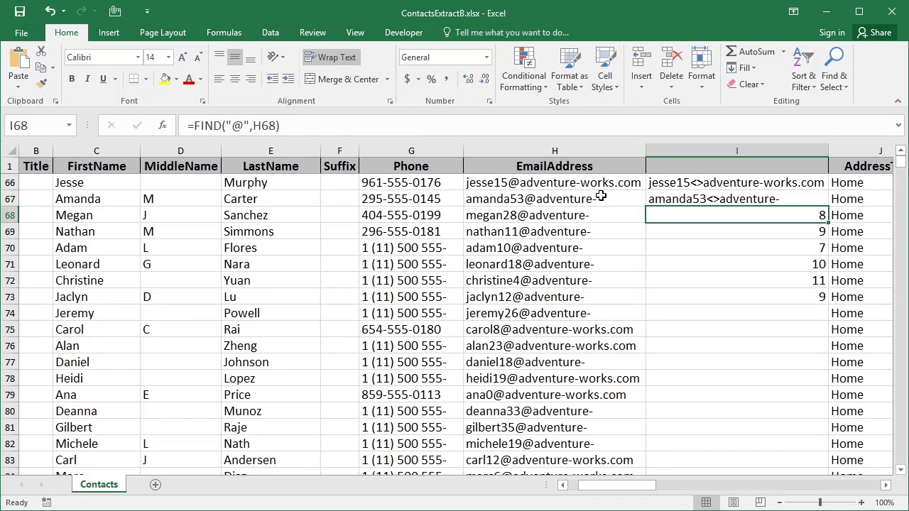
pyautogui.press('Up')
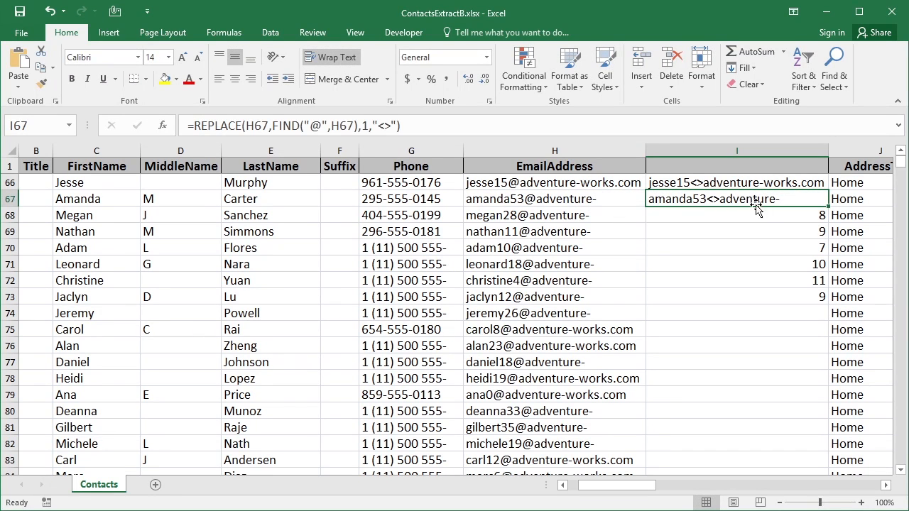
pyautogui.moveTo(824, 211); pyautogui.dragTo(783, 285)
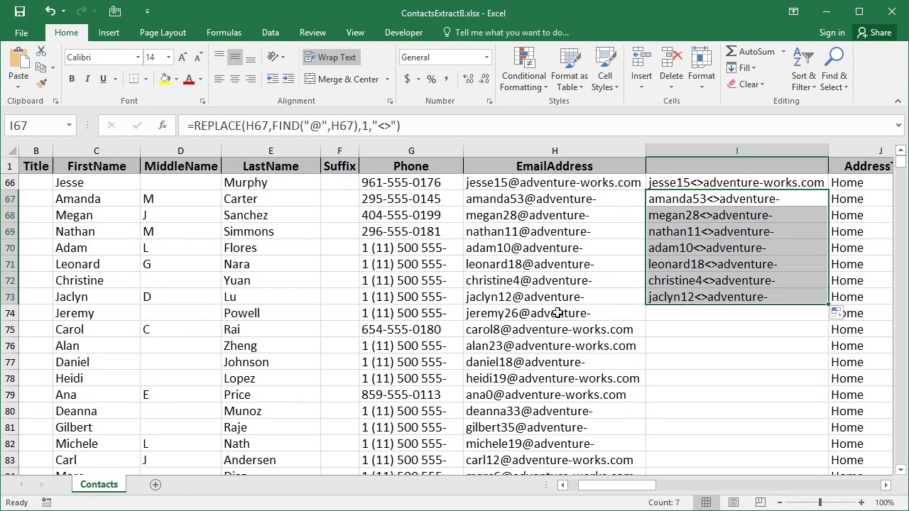
# - Replace the @ sign with a period in the email address in cell H74
pyautogui.doubleClick(529, 315)
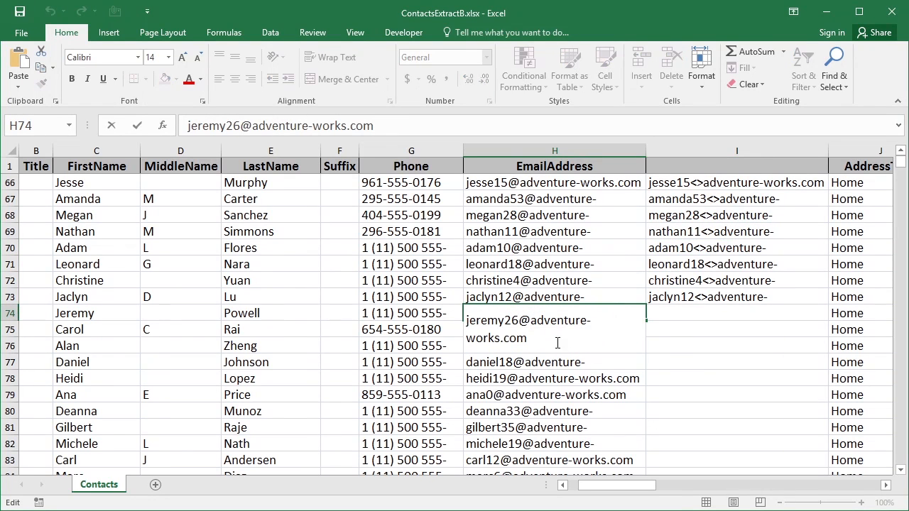
pyautogui.press('BackSpace')
pyautogui.write('.')
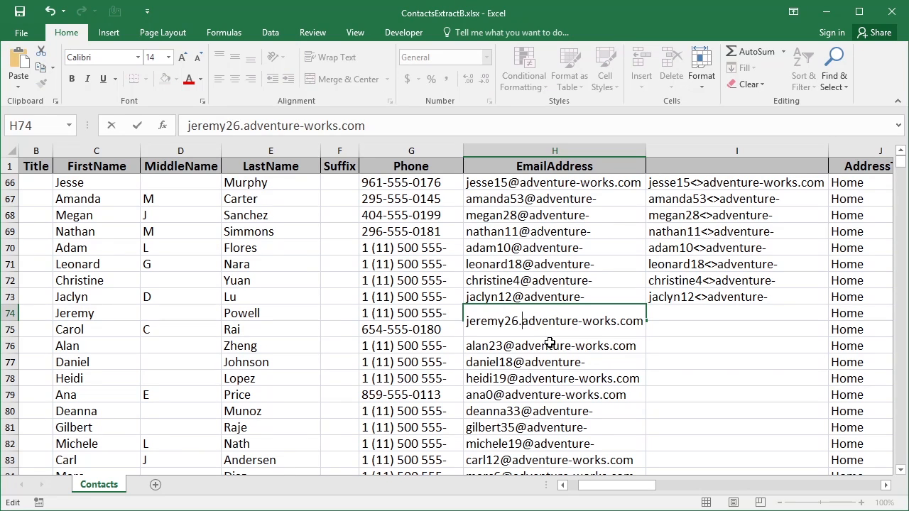
pyautogui.press('Tab')
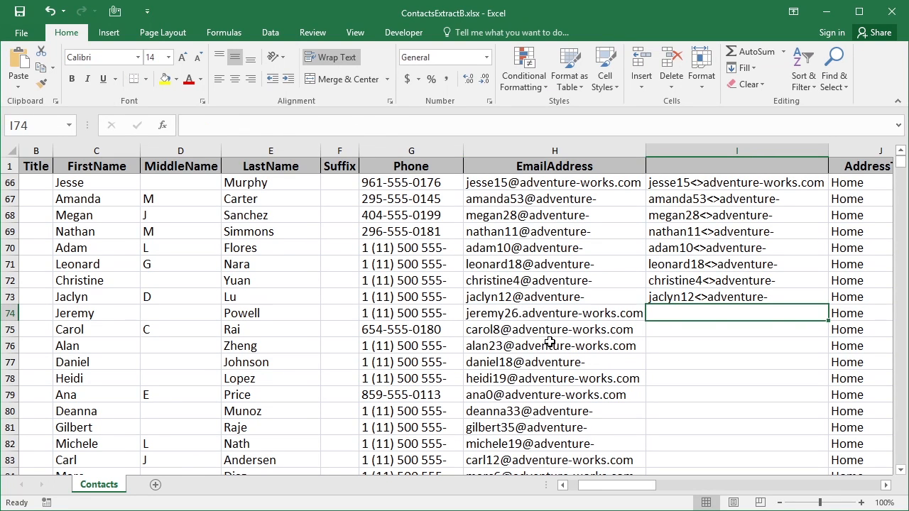
# - Fill the REPLACE formula from cell I73 down into I74
pyautogui.press('Up')
pyautogui.moveTo(828, 305); pyautogui.dragTo(828, 321)
pyautogui.click(707, 312)
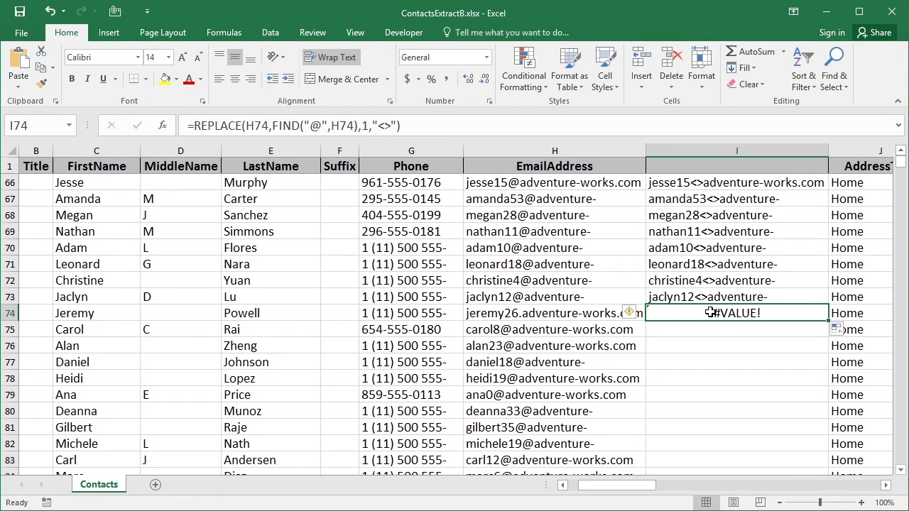
# - Change the formula in I74 to =IFERROR(REPLACE(H74,FIND("@",H74),1,"<>"),"No @")
pyautogui.doubleClick(724, 315)
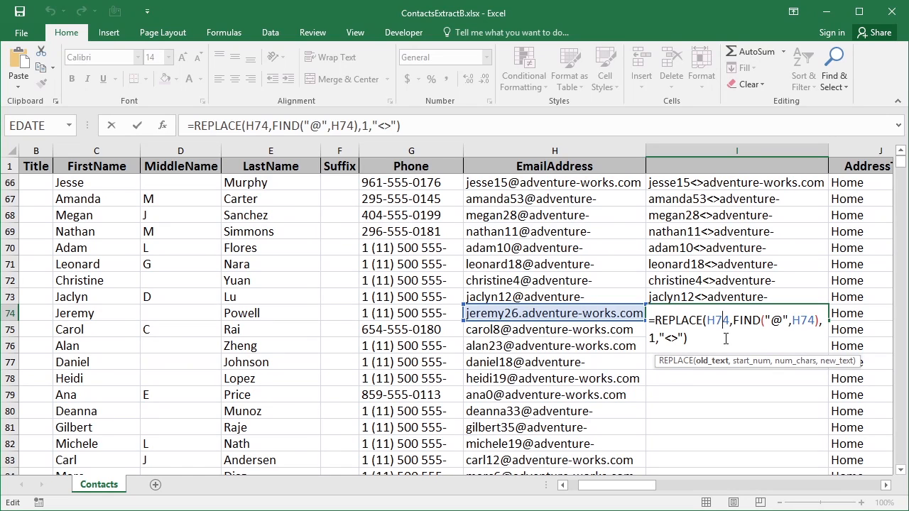
pyautogui.click(655, 320)
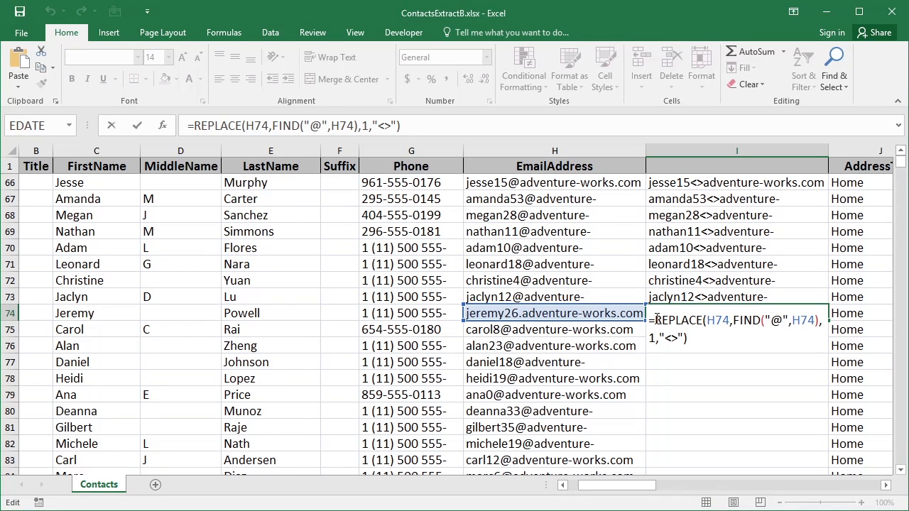
pyautogui.write('iferr')
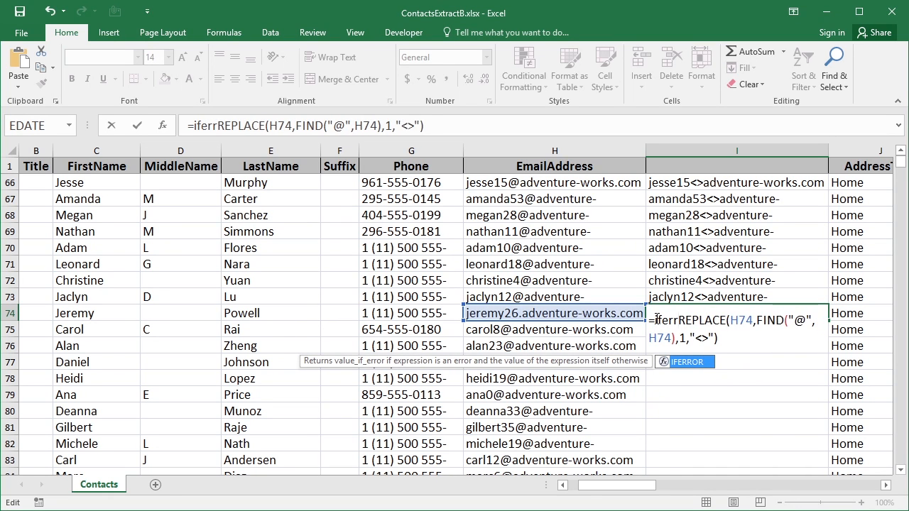
pyautogui.write('or(')
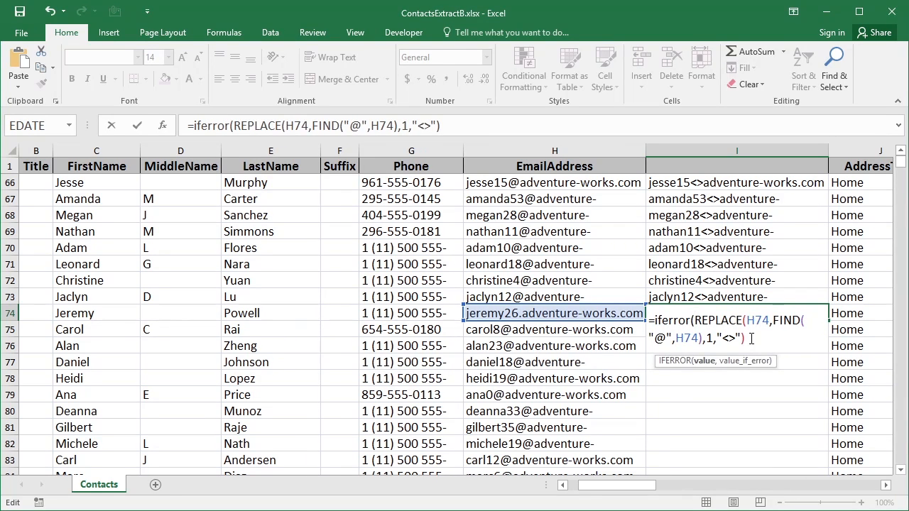
pyautogui.write(',"No @")')
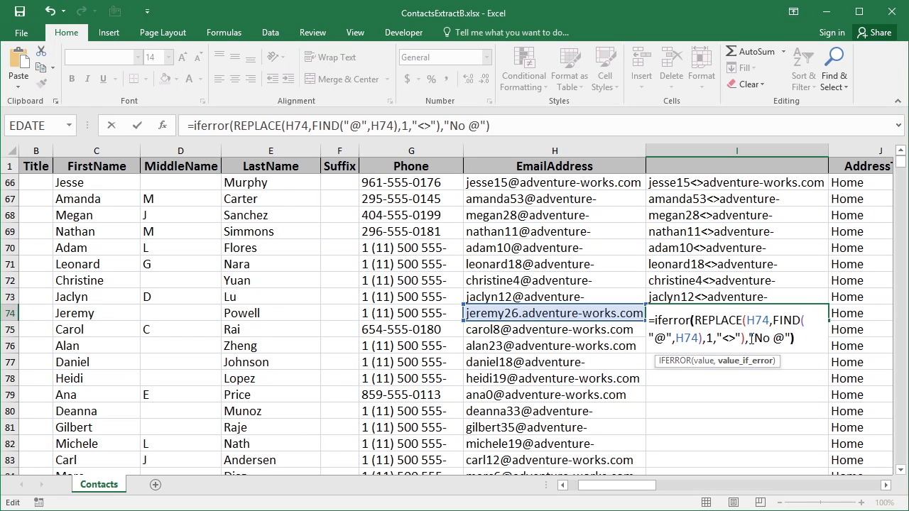
pyautogui.press('Return')
pyautogui.press('Up')
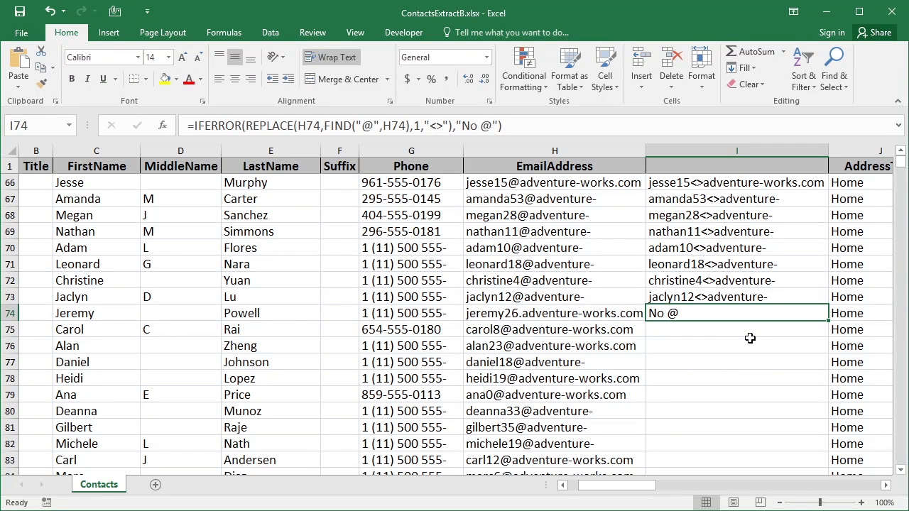
pyautogui.doubleClick(686, 314)
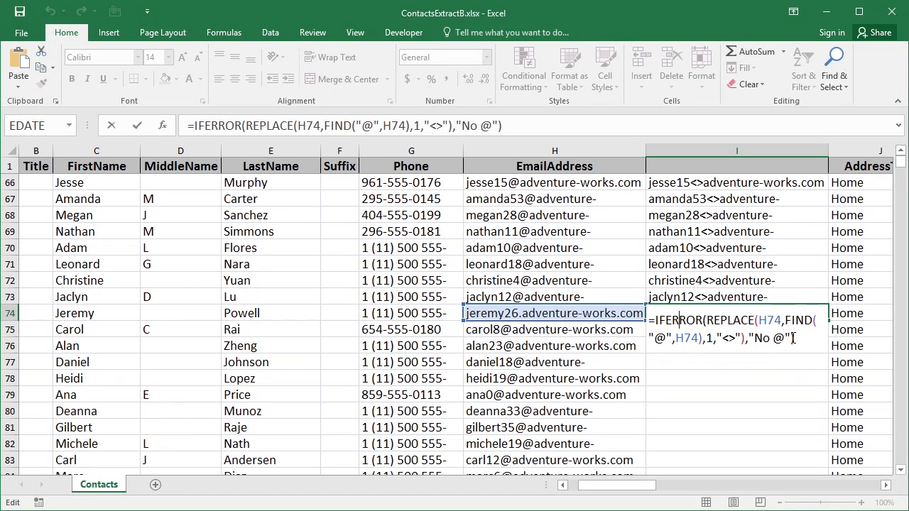
pyautogui.press('Return')
# - Copy the IFERROR formula from I74 into I2 and fill it down the helper column above row 74
pyautogui.click(822, 314)
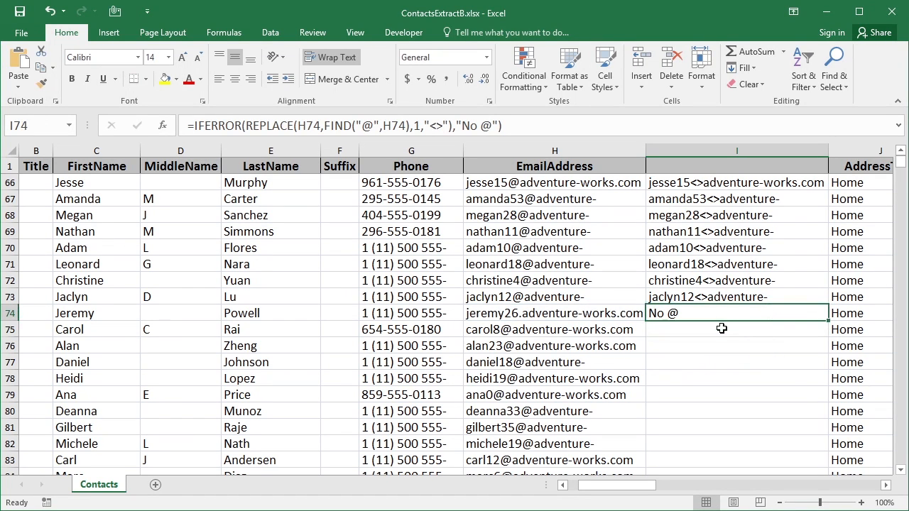
pyautogui.hotkey('ctrl', 'c')
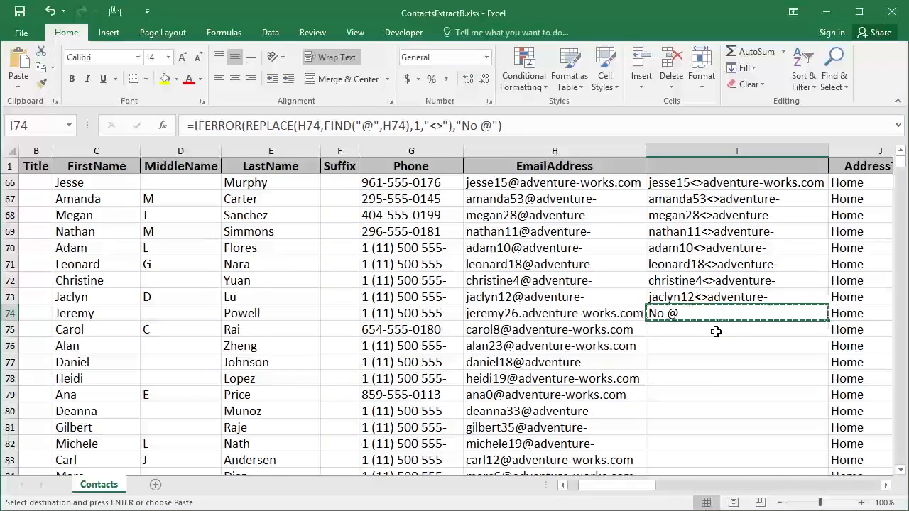
pyautogui.press('pageup')
pyautogui.hotkey('ctrl', 'Up')
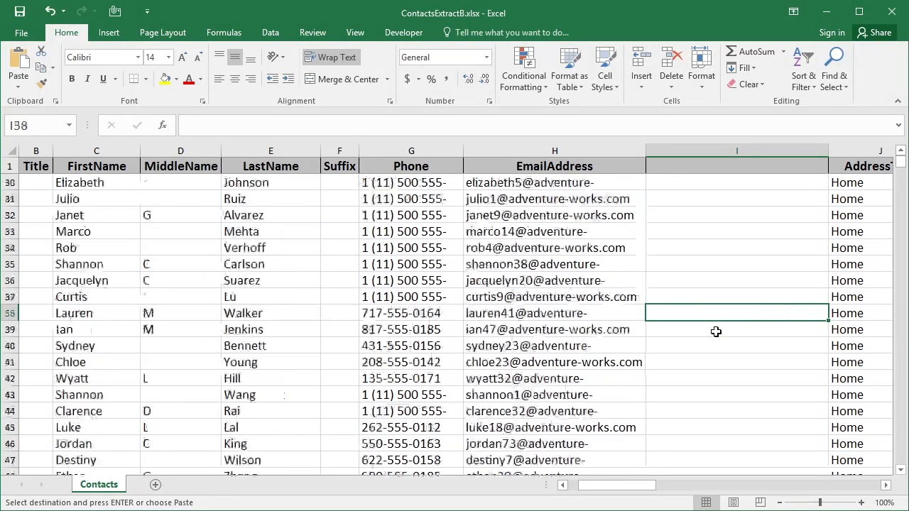
pyautogui.press('Down')
pyautogui.hotkey('ctrl', 'v')
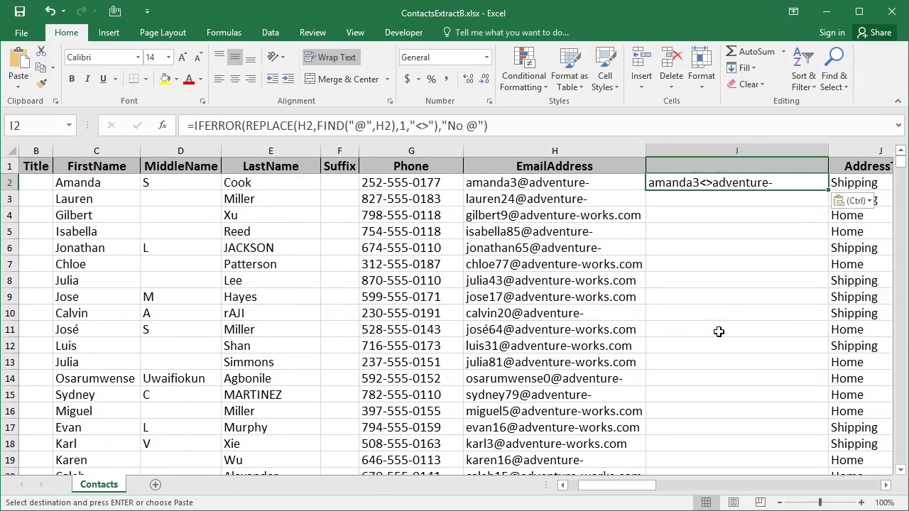
pyautogui.click(829, 190)
pyautogui.doubleClick(830, 190)
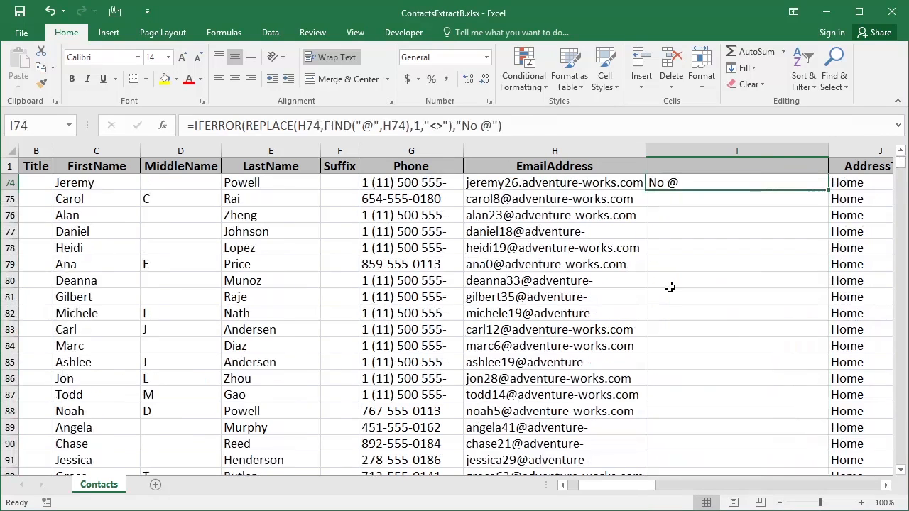
# - Fill the IFERROR formula from I74 down to the last contact in row 101
pyautogui.scroll(1, 669, 286)
pyautogui.click(827, 209)
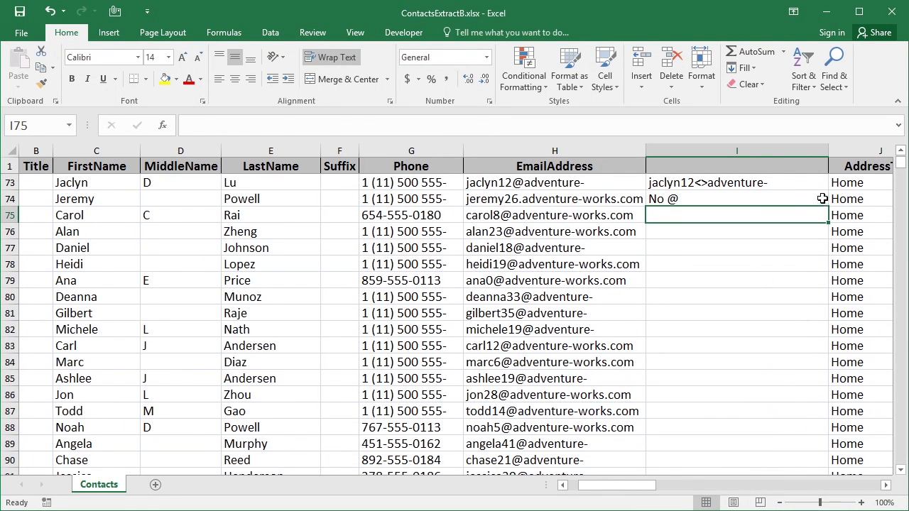
pyautogui.click(825, 200)
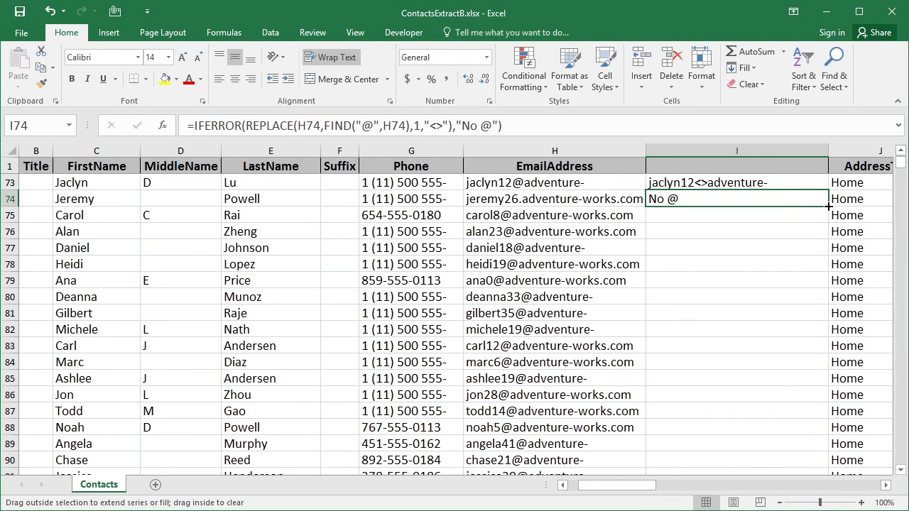
pyautogui.doubleClick(828, 205)
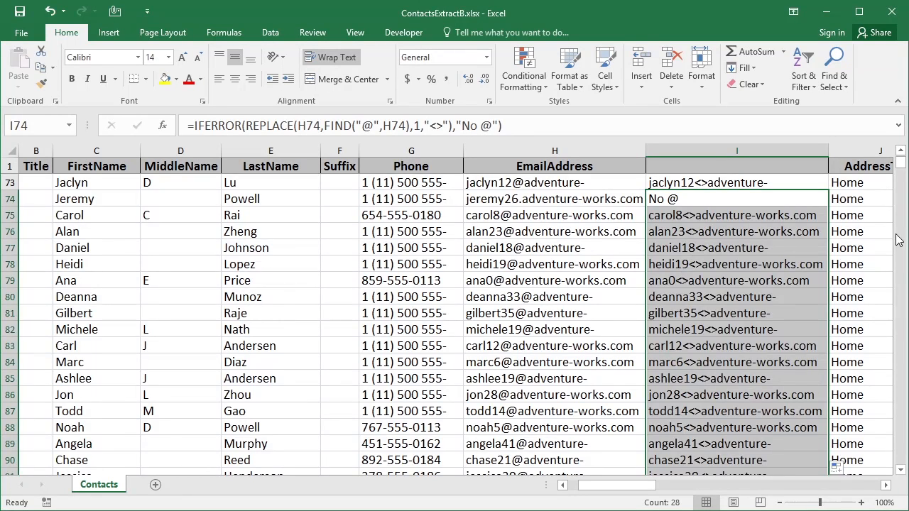
pyautogui.scroll(-9, 897, 244)
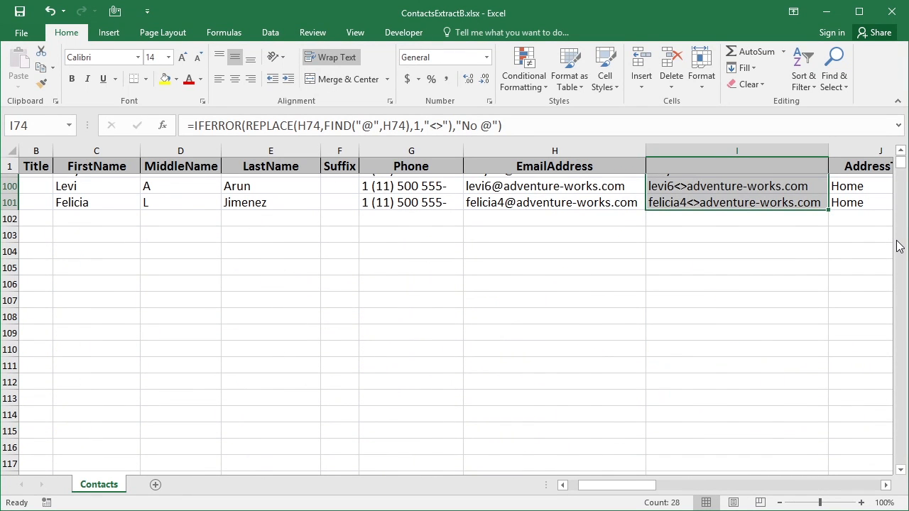
pyautogui.scroll(20, 897, 245)
pyautogui.click(730, 229)
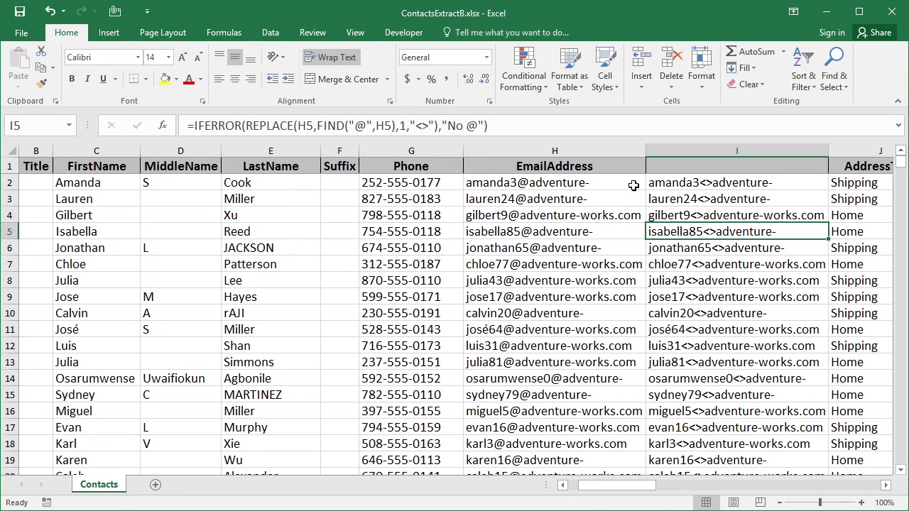
# - Copy the formula results in I2:I101 and paste them as values with number formatting over the email addresses starting at H2
pyautogui.click(672, 184)
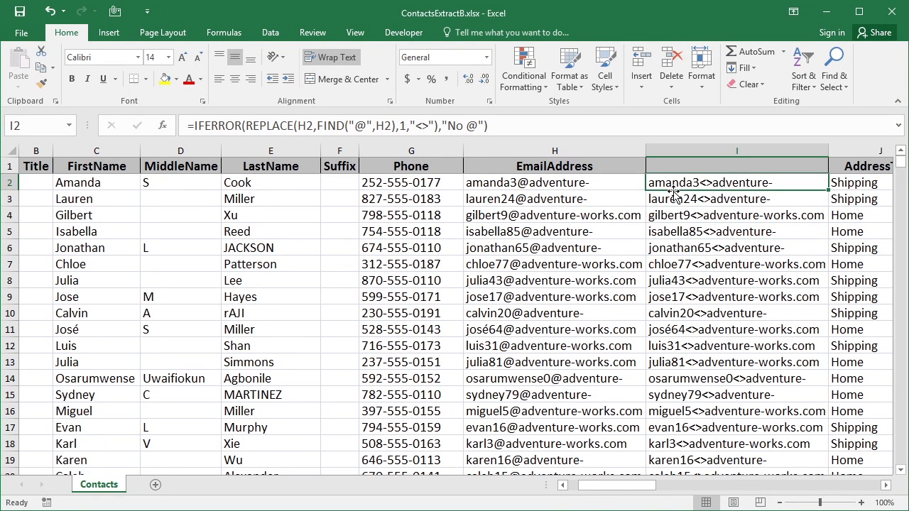
pyautogui.press('End')
pyautogui.hotkey('shift', 'Down')
pyautogui.hotkey('ctrl', 'c')
pyautogui.press('Left')
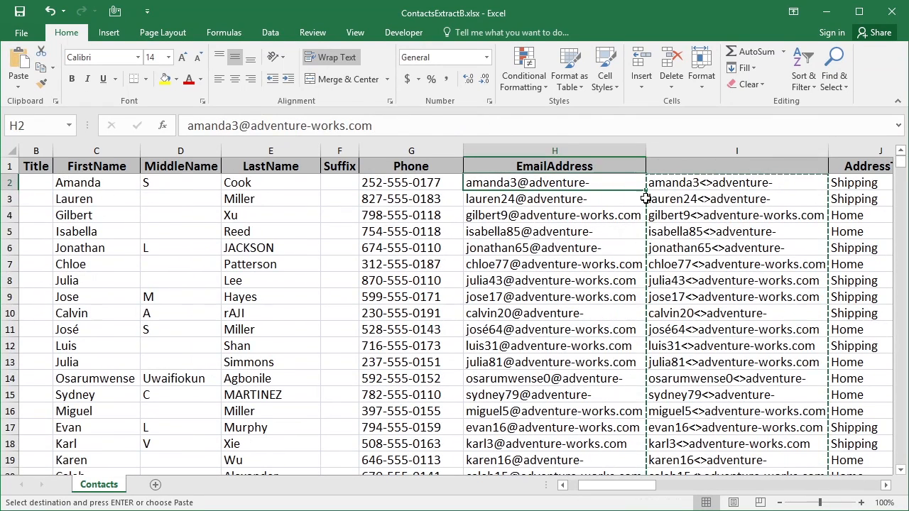
pyautogui.click(18, 86)
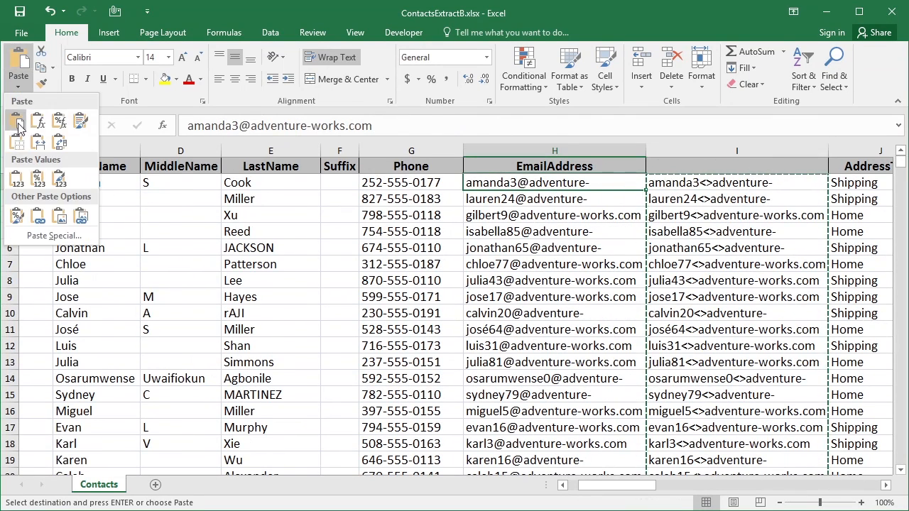
pyautogui.click(37, 183)
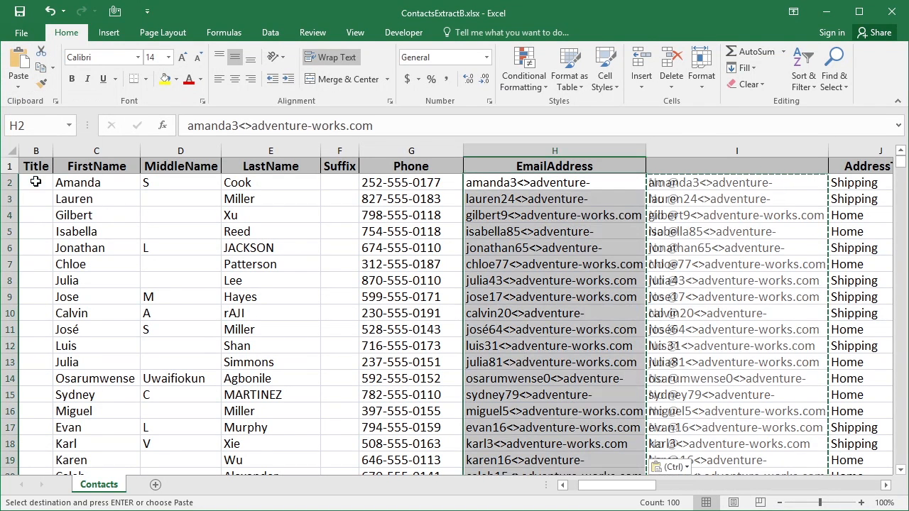
# - Delete helper column I beside the EmailAddress column
pyautogui.click(582, 183)
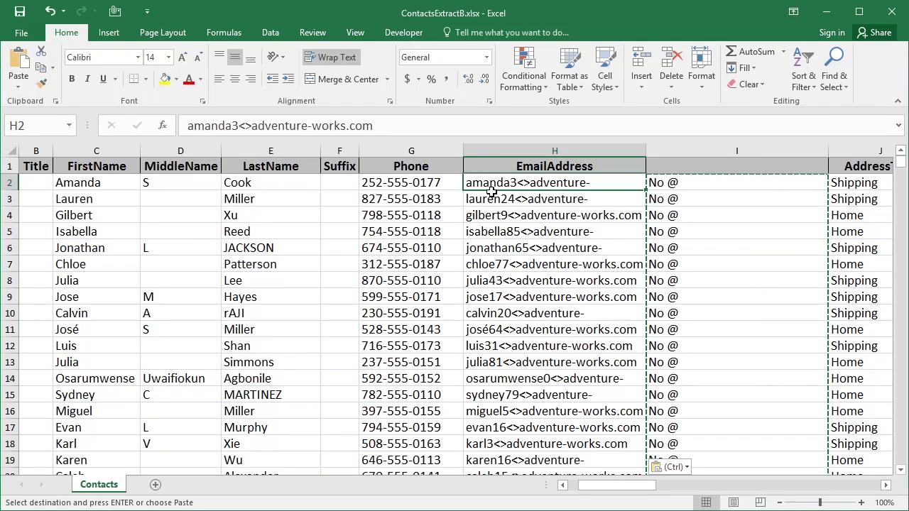
pyautogui.click(704, 152)
pyautogui.rightClick(706, 157)
pyautogui.click(740, 252)
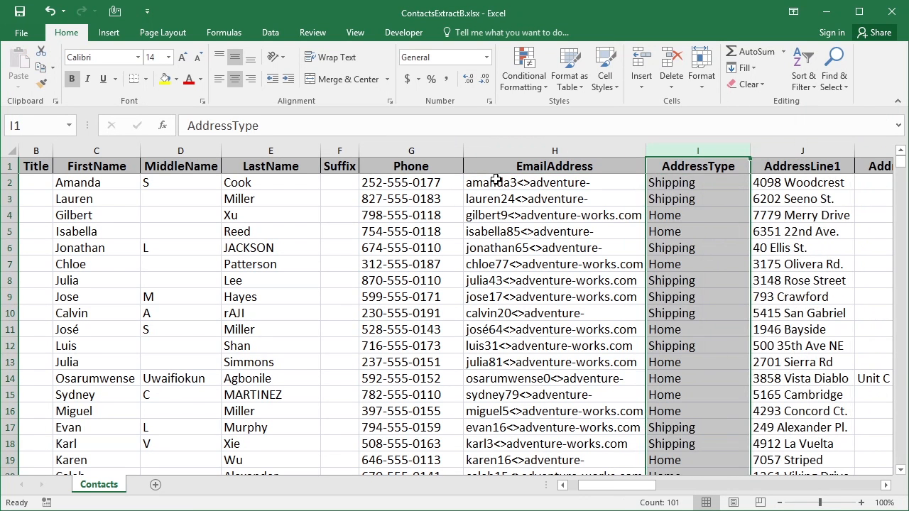
pyautogui.click(503, 182)
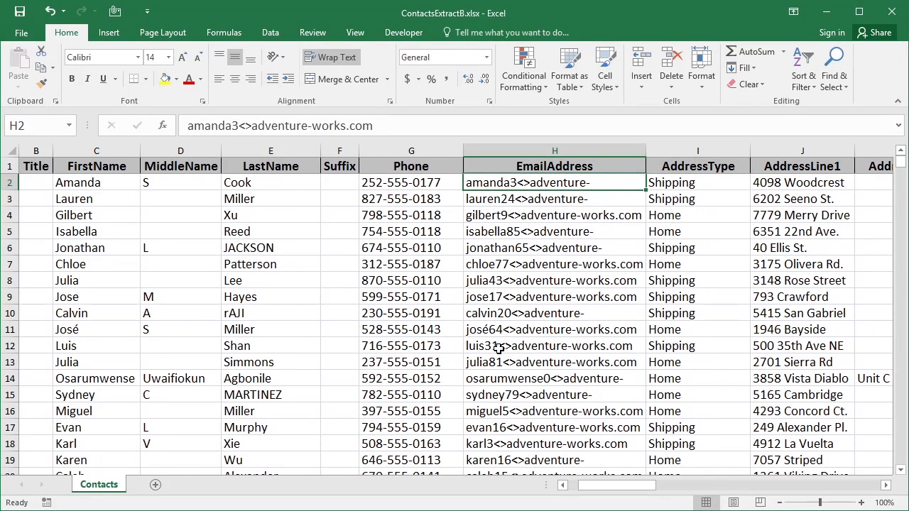